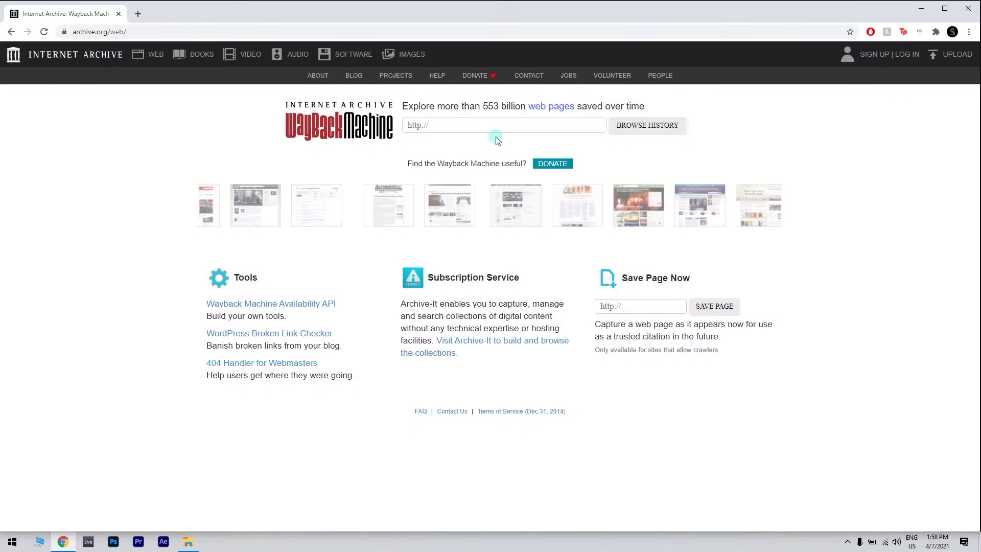
Look up the Wayback Machine capture history of Microsoft's wushowhide.diagcab download link.
click(499, 126)
key(ctrl+v)
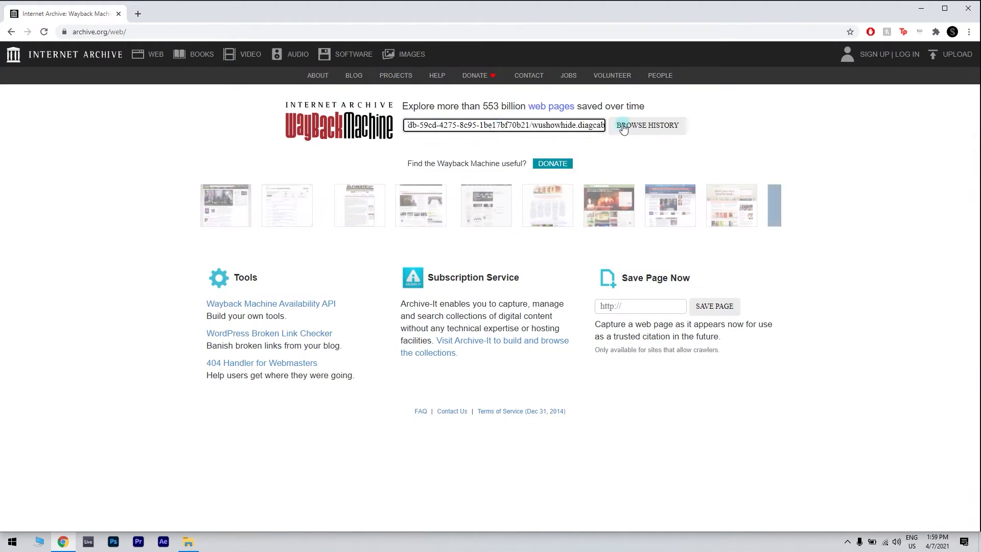
click(625, 126)
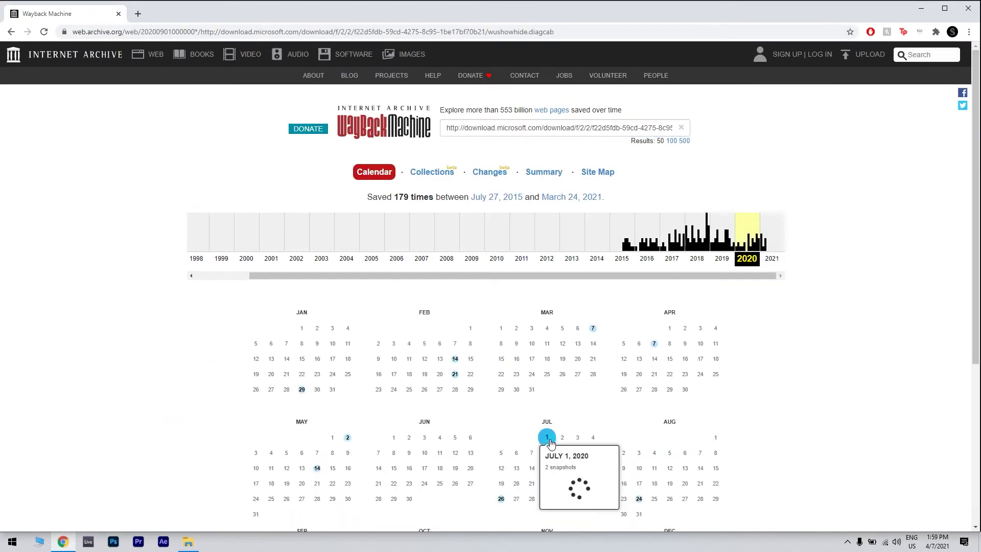
Download wushowhide.diagcab from the July 1, 2020 Wayback snapshot.
click(567, 488)
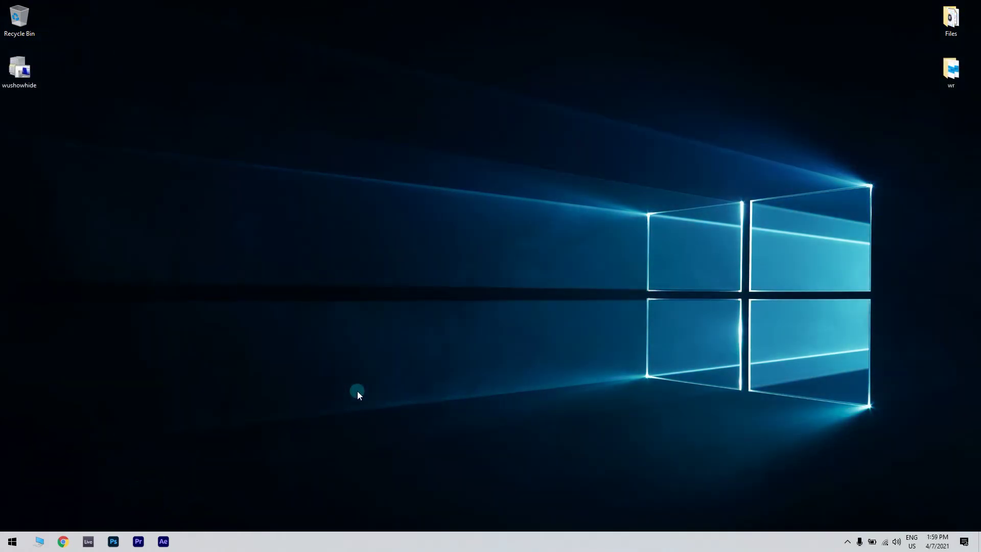
Run wushowhide and mark the Silverlight and Adobe Flash Player removal updates as hidden.
double_click(19, 71)
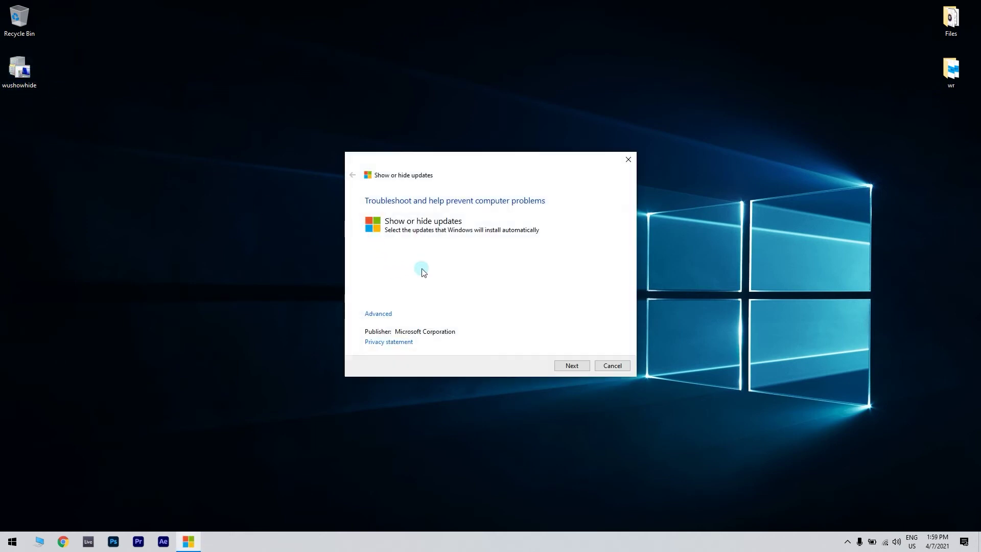
click(579, 369)
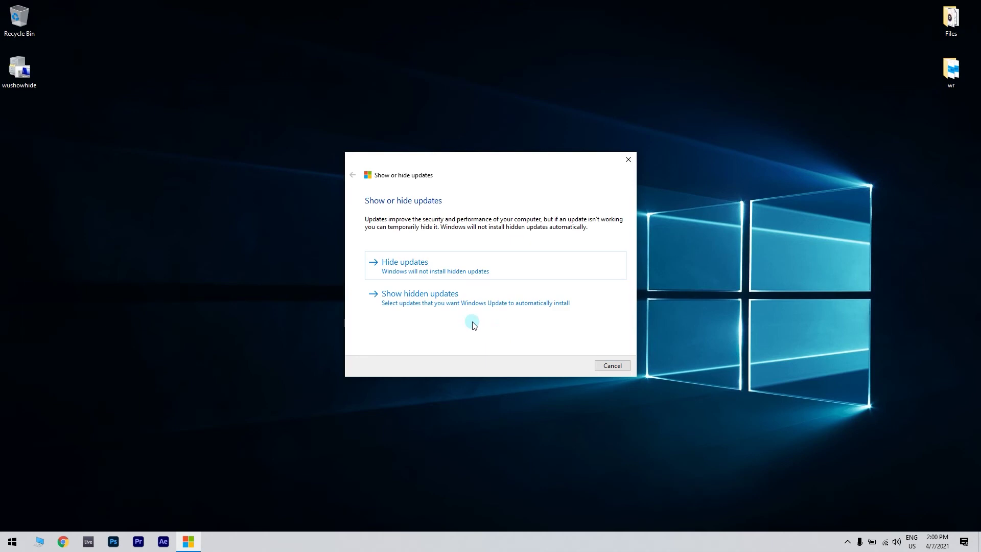
click(413, 263)
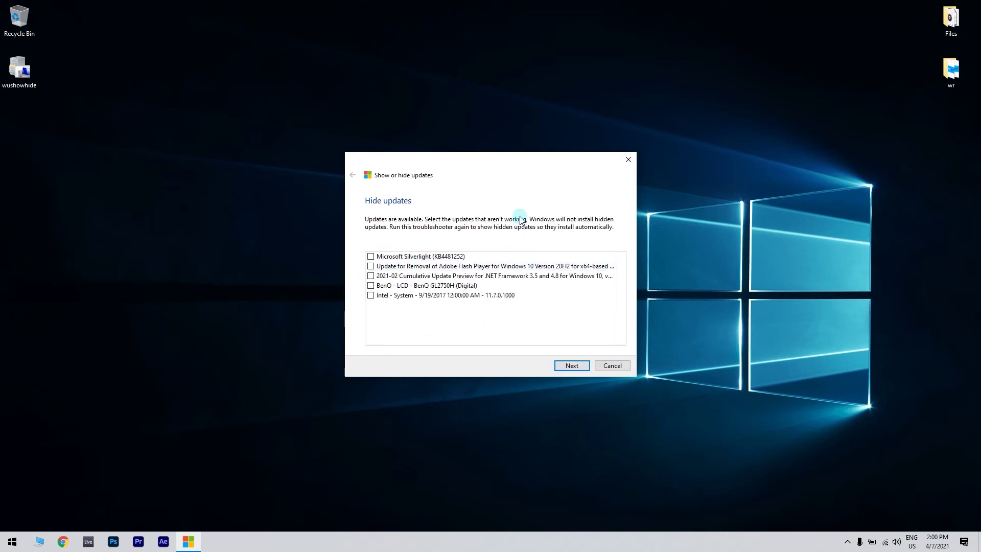
click(371, 256)
click(372, 267)
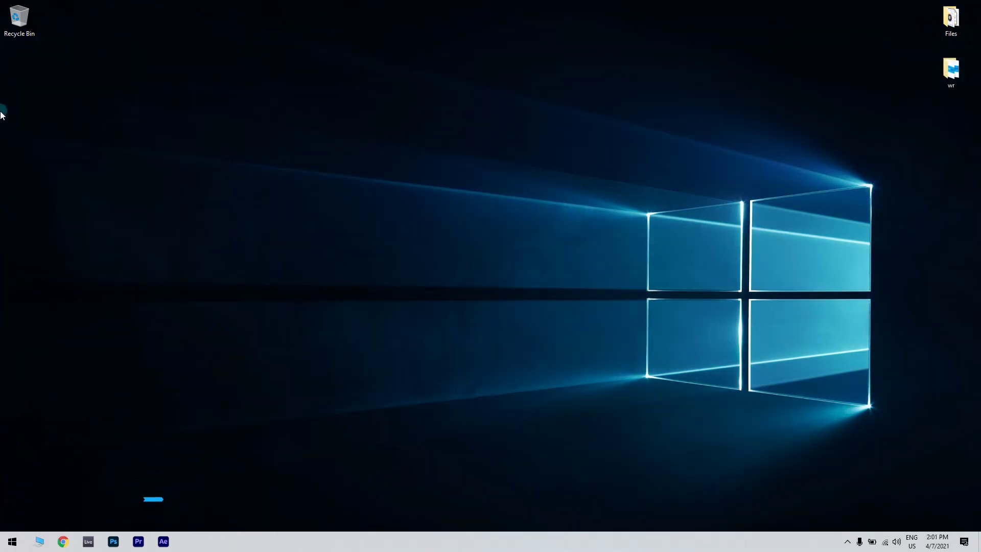
Launch Feedback Hub from the Start menu and choose Report a problem.
click(12, 541)
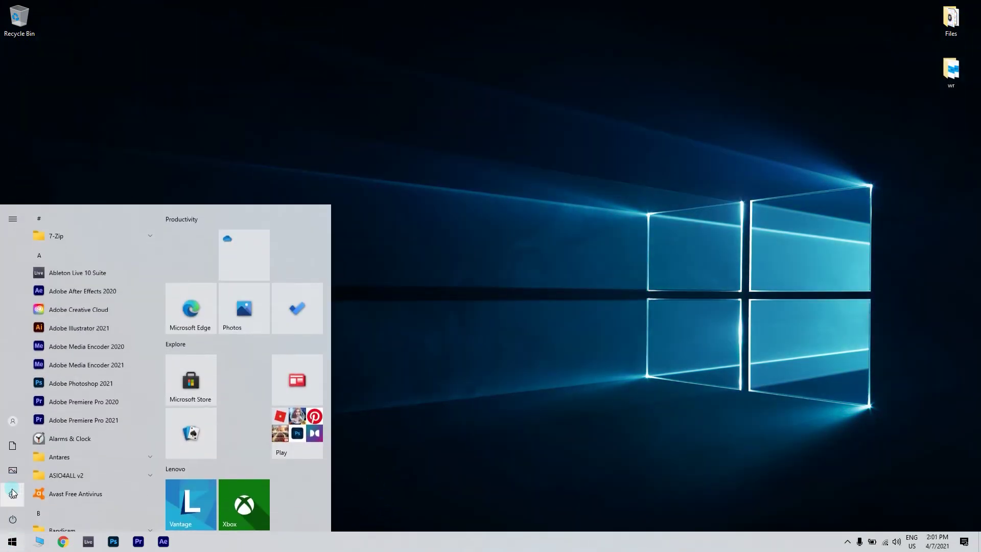
text(feedb)
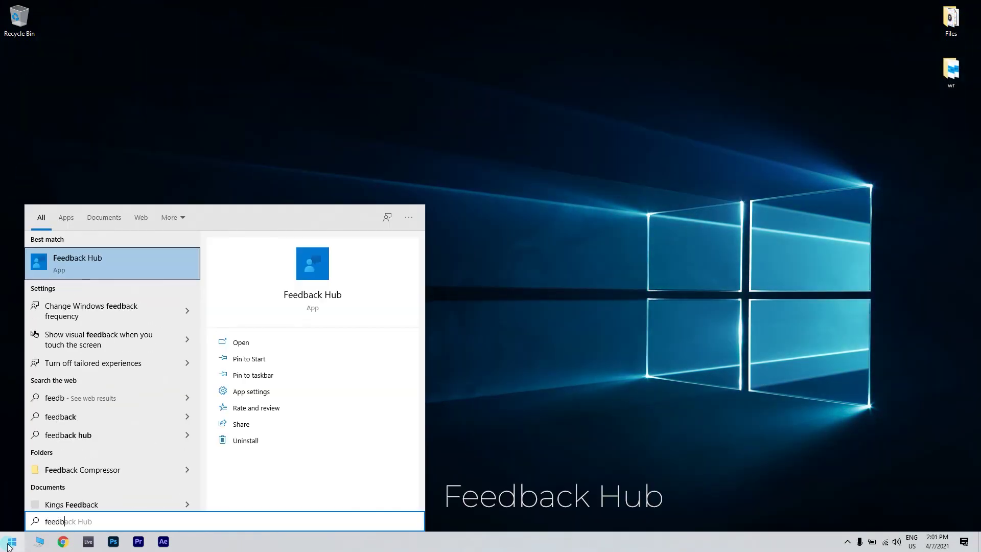
text(ack hub)
click(140, 266)
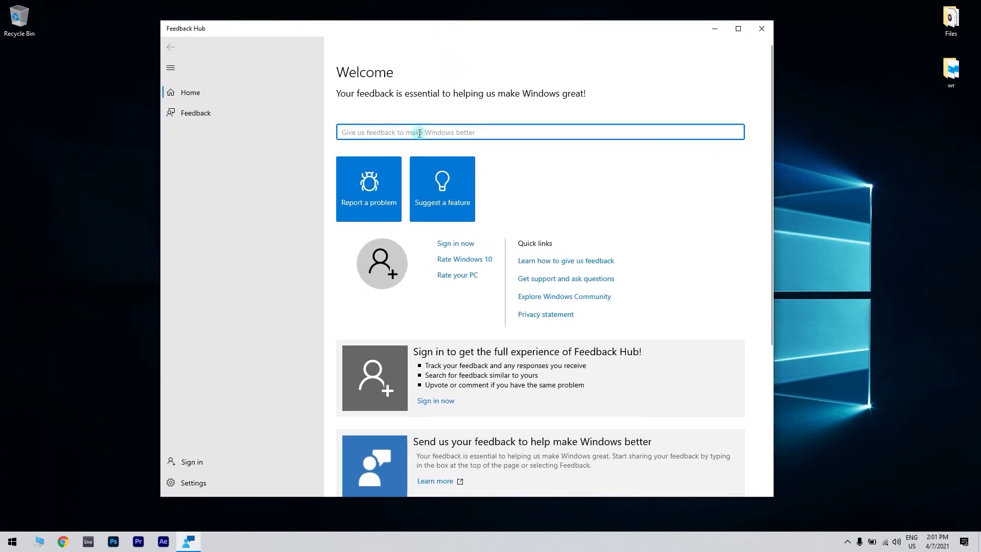
click(360, 201)
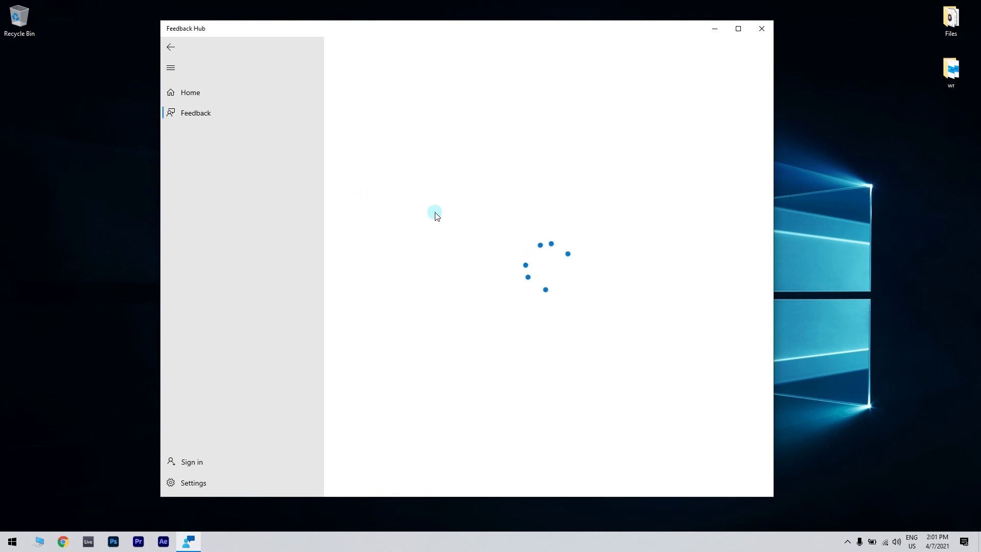